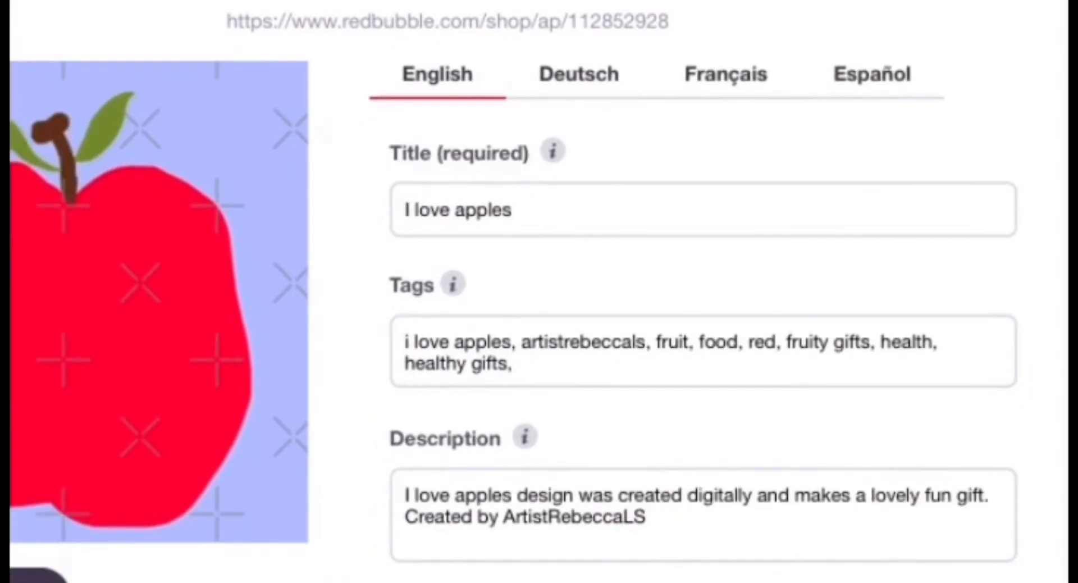
# Step: Adjust the size of the "I love apples" design on the black Essential T-Shirt
pyautogui.hscroll(-3, 539, 291)
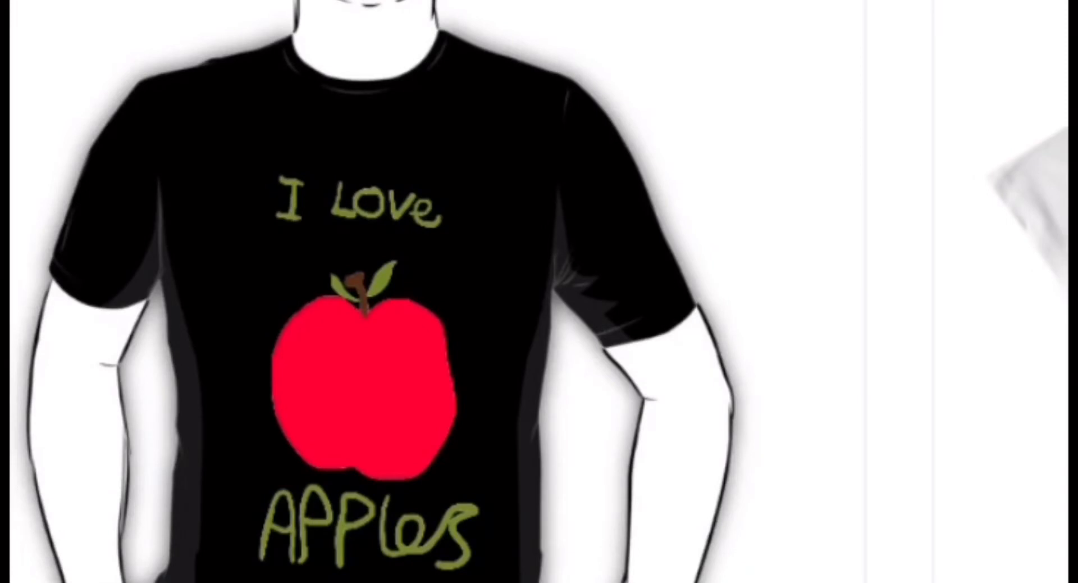
pyautogui.scroll(-5, 539, 291)
pyautogui.scroll(-10, 539, 291)
pyautogui.scroll(-6, 539, 291)
pyautogui.scroll(5, 539, 291)
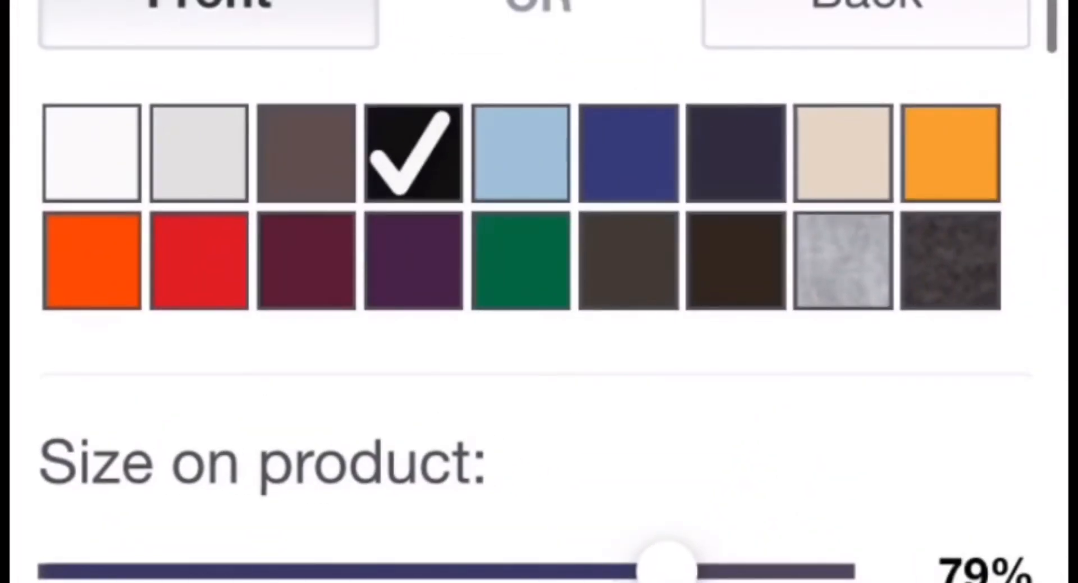
pyautogui.moveTo(757, 578); pyautogui.dragTo(545, 579)
pyautogui.moveTo(468, 572); pyautogui.dragTo(613, 573)
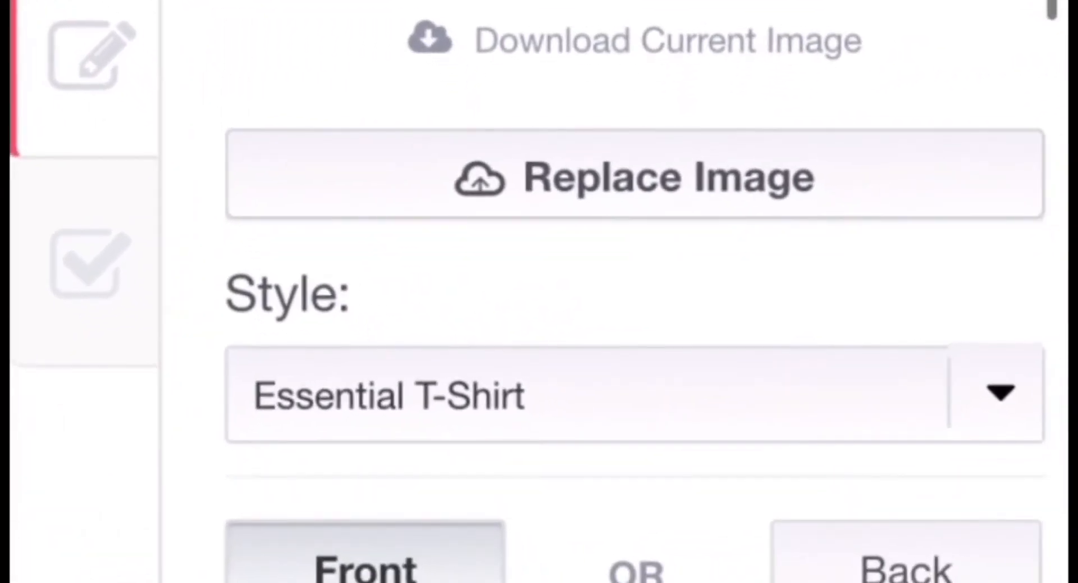
# Step: Switch the clothing style to Tank Top and choose blue as its color
pyautogui.click(634, 394)
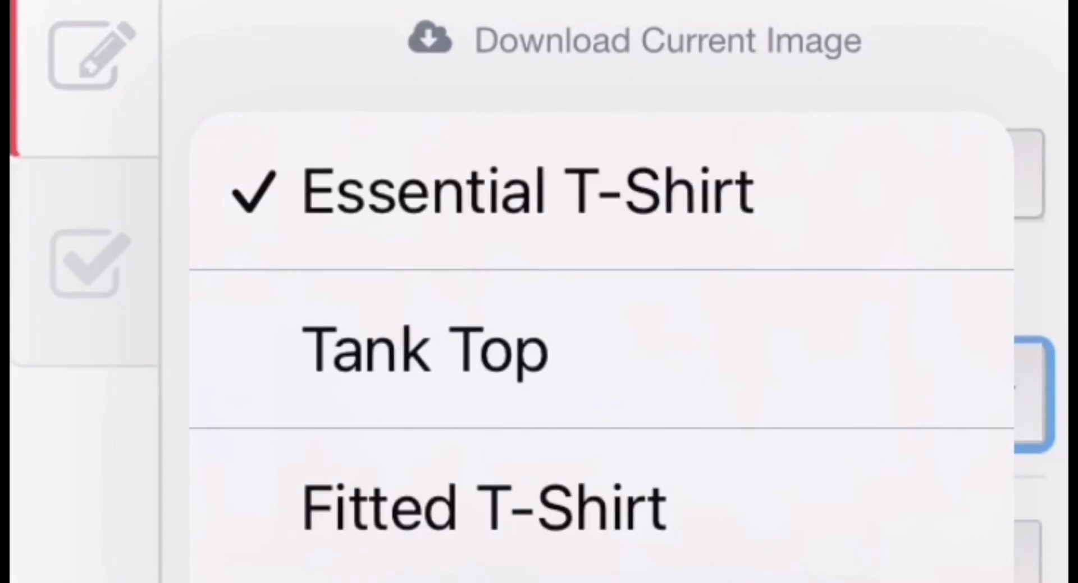
pyautogui.click(425, 350)
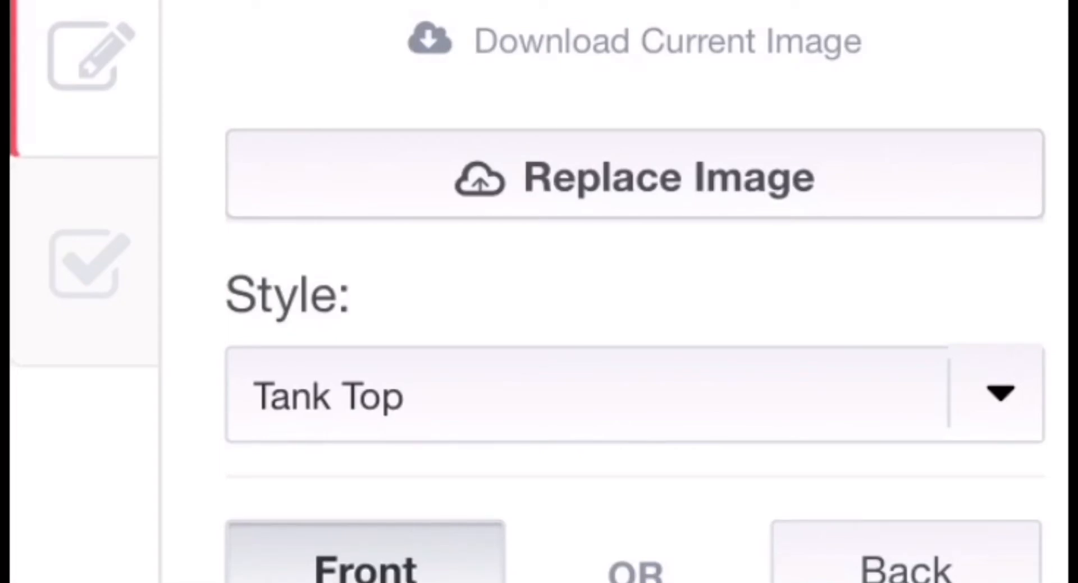
pyautogui.scroll(-4, 635, 314)
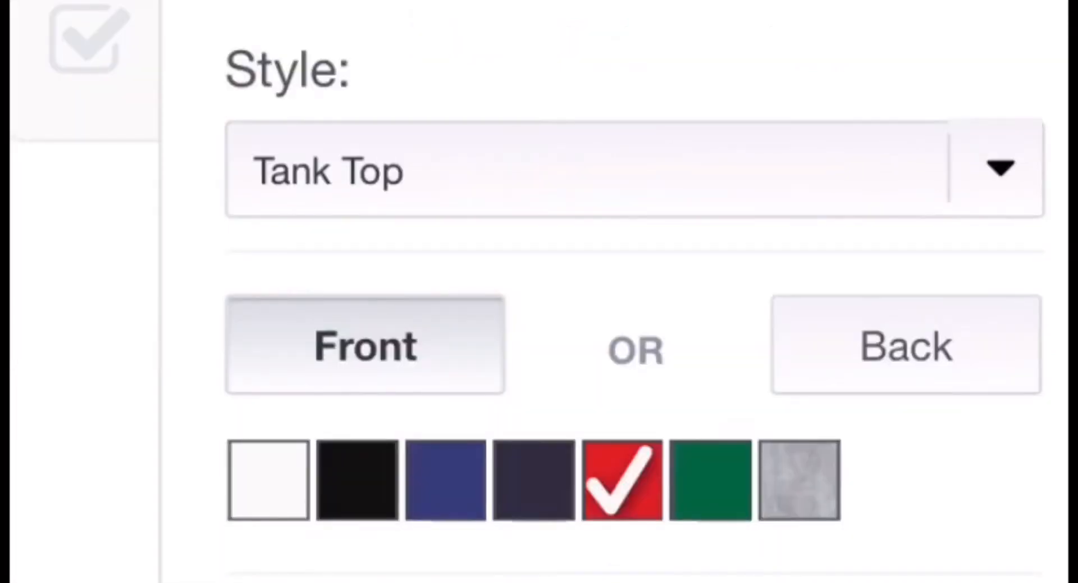
pyautogui.click(446, 480)
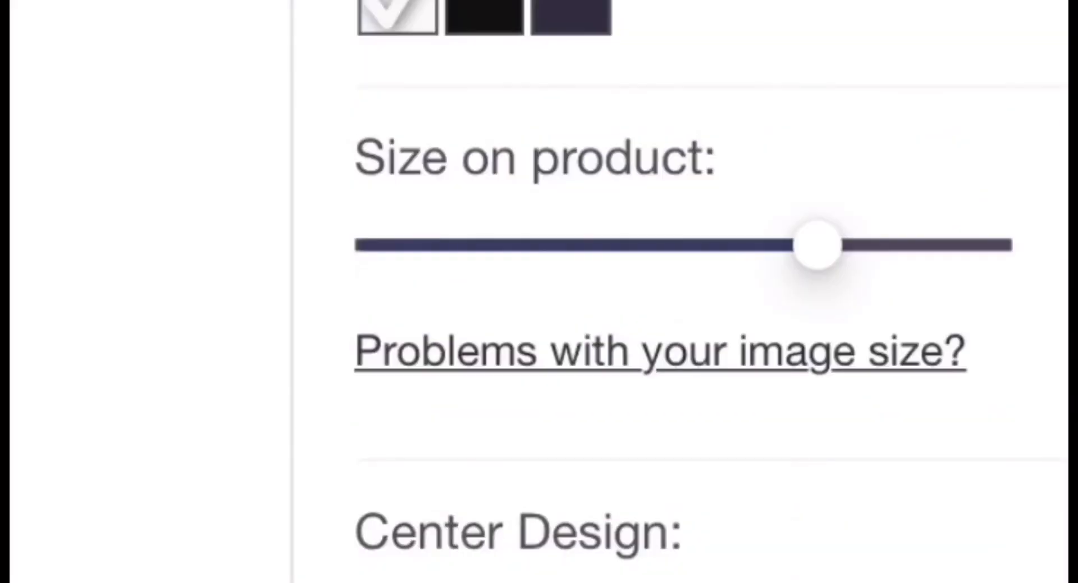
# Step: Set the Racerback Tank Top's color to dark navy
pyautogui.click(484, 11)
pyautogui.click(571, 11)
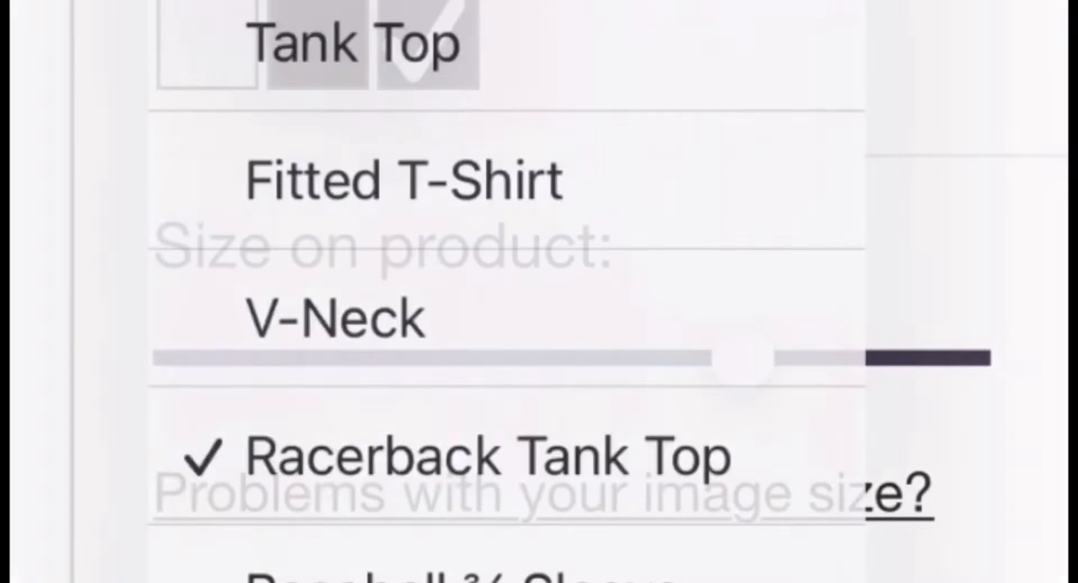
pyautogui.scroll(2, 483, 292)
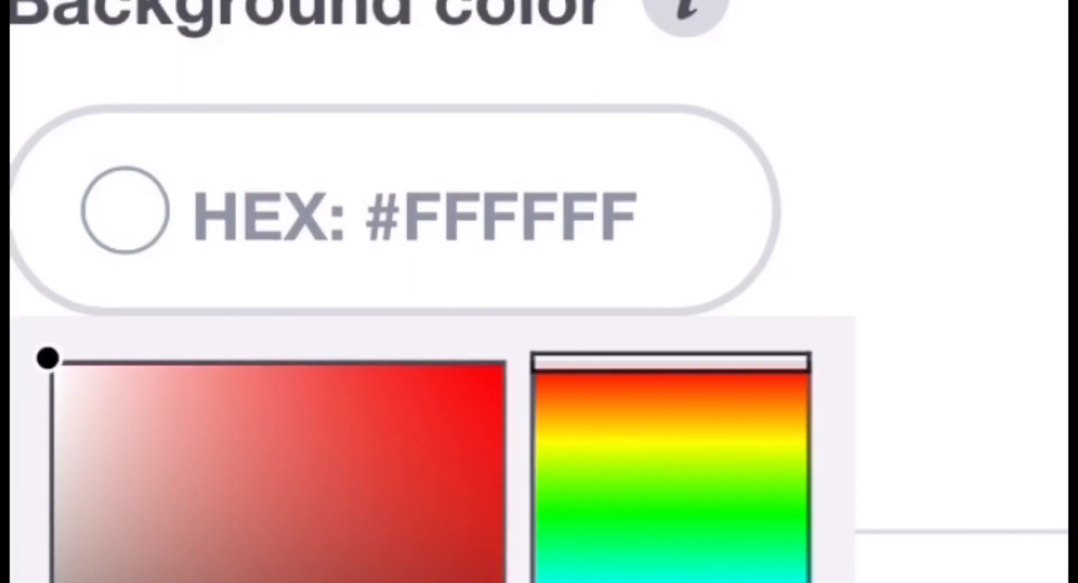
# Step: Change the design's background color from white to a bright light blue
pyautogui.moveTo(671, 362); pyautogui.dragTo(671, 581)
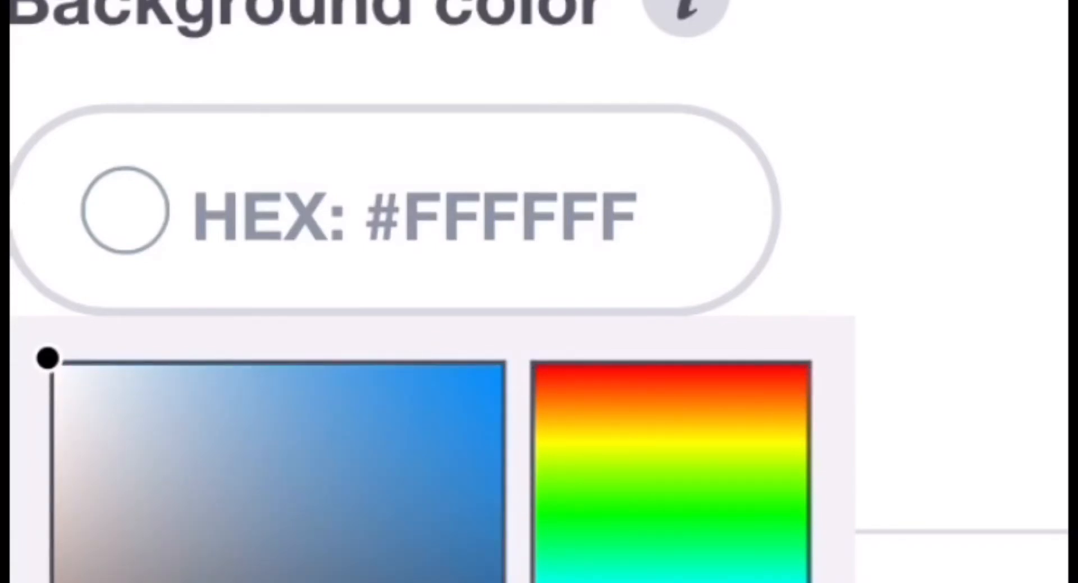
pyautogui.click(128, 433)
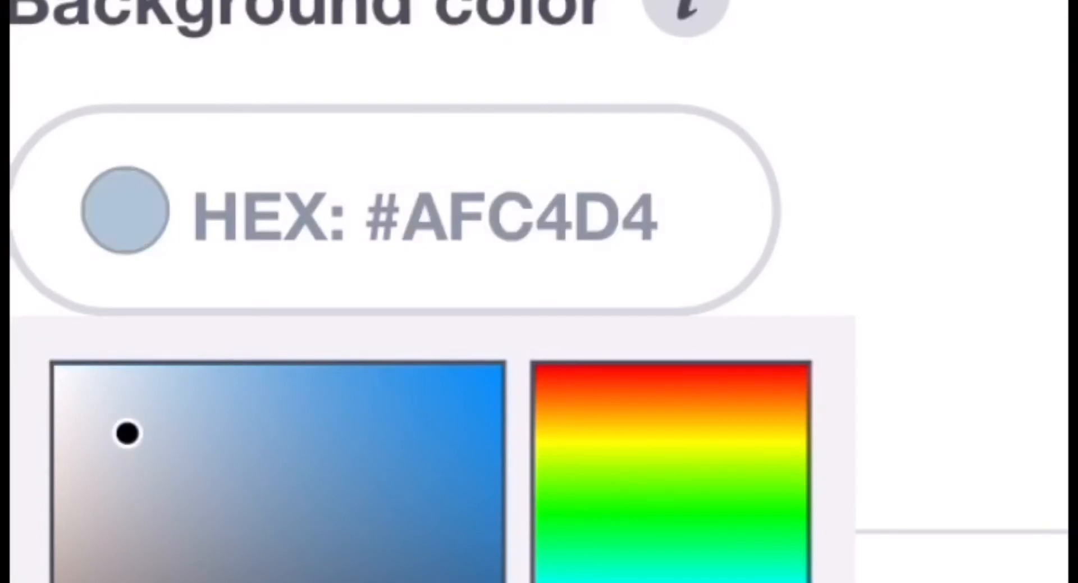
pyautogui.moveTo(128, 433); pyautogui.dragTo(300, 359)
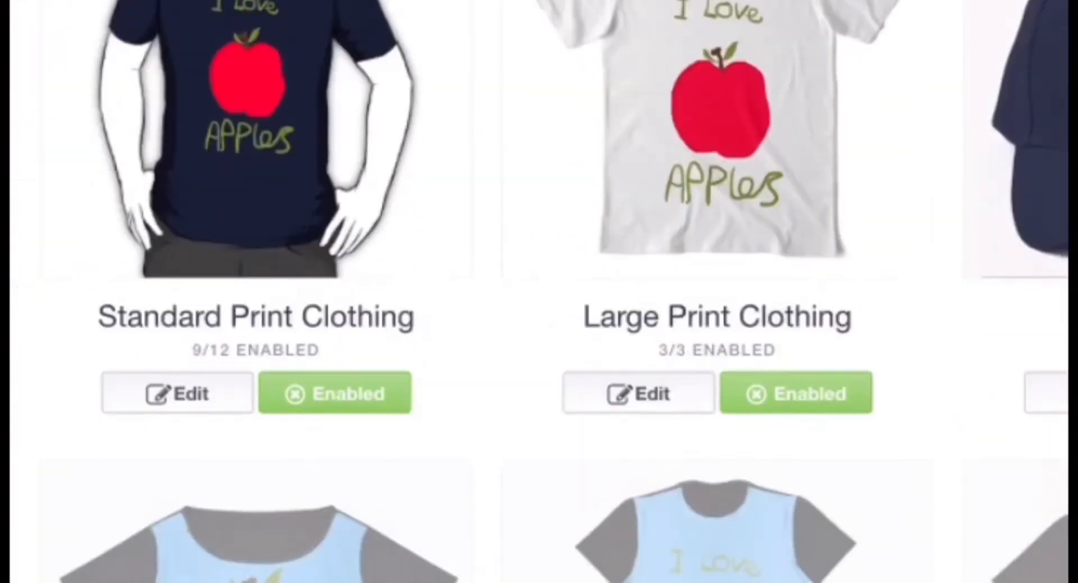
# Step: Disable Phone Cases & Skins and enable them again
pyautogui.scroll(-10, 539, 292)
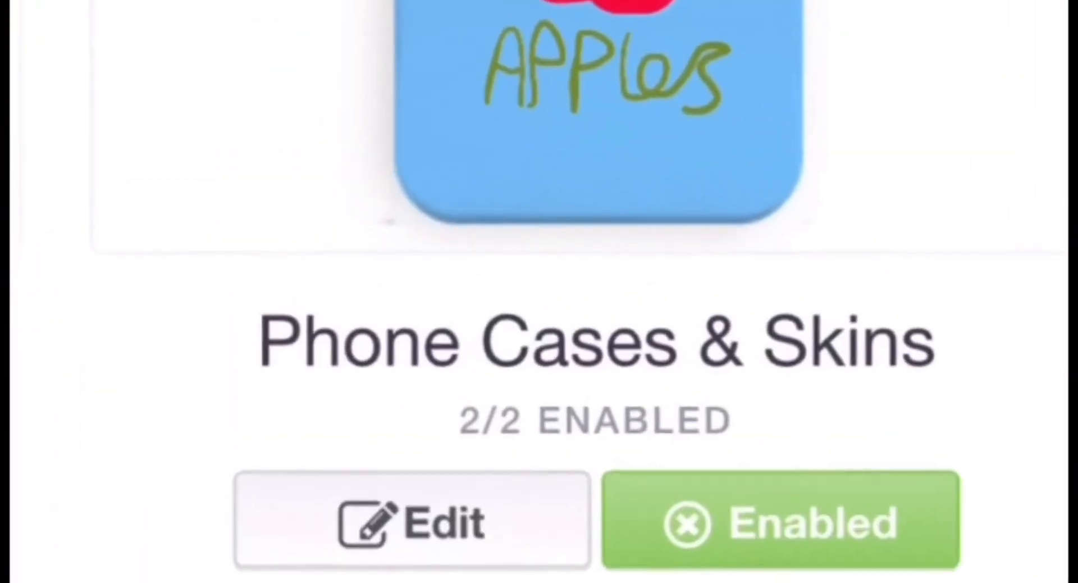
pyautogui.click(780, 521)
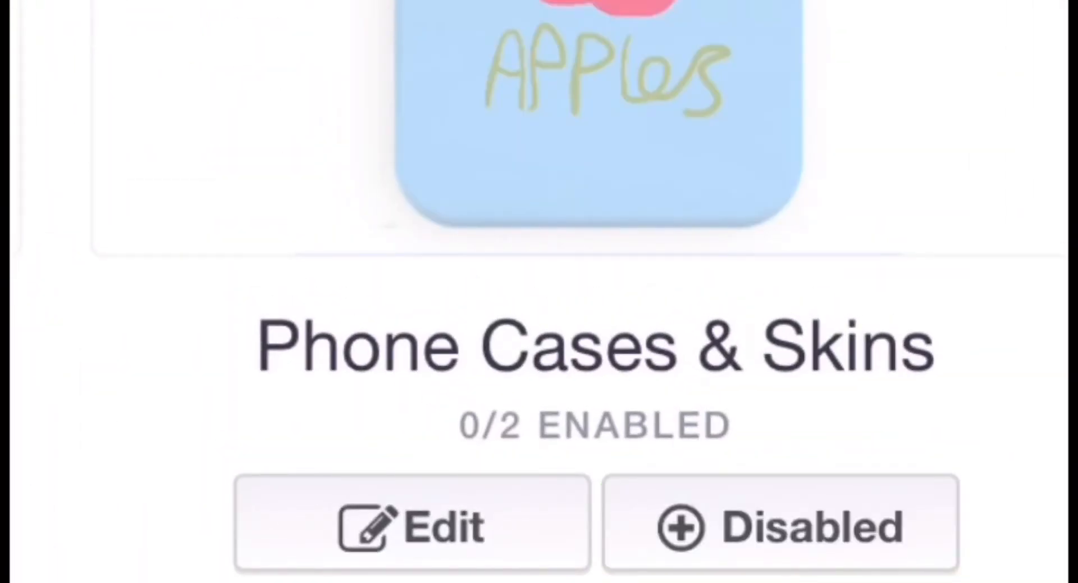
pyautogui.click(781, 523)
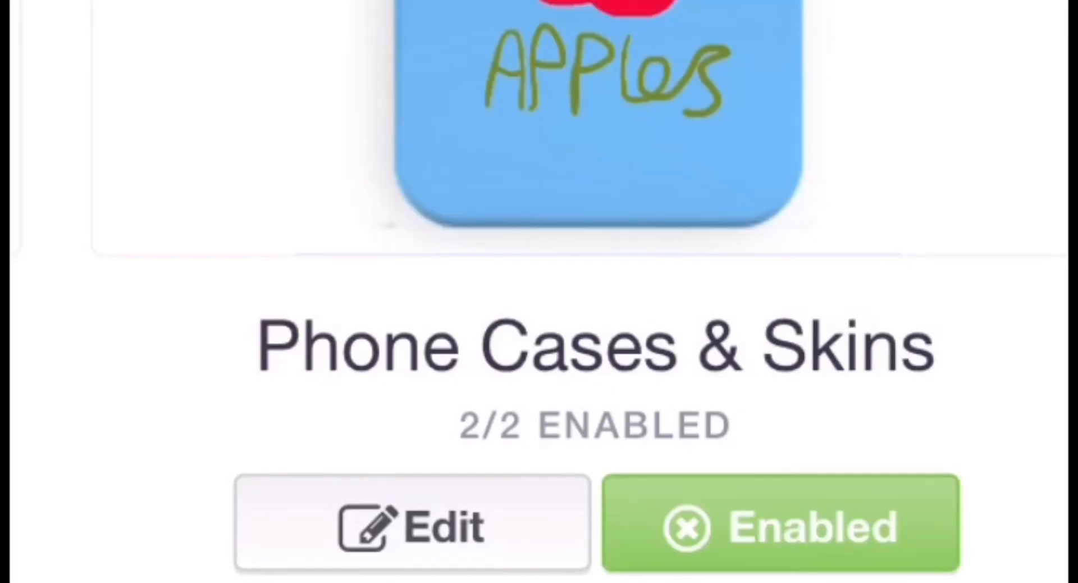
pyautogui.scroll(2, 539, 291)
pyautogui.scroll(3, 538, 291)
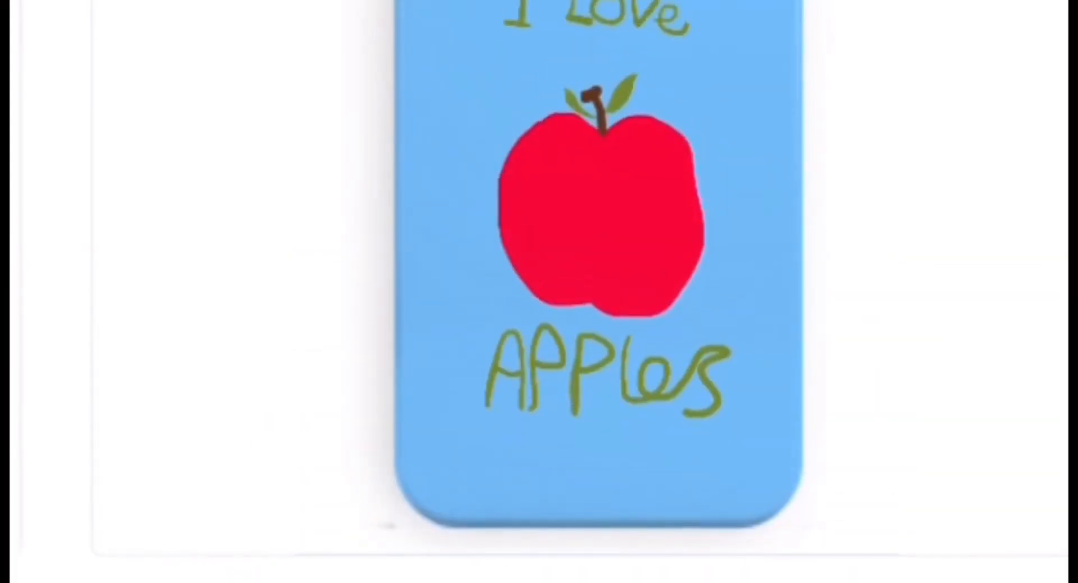
pyautogui.scroll(-5, 539, 291)
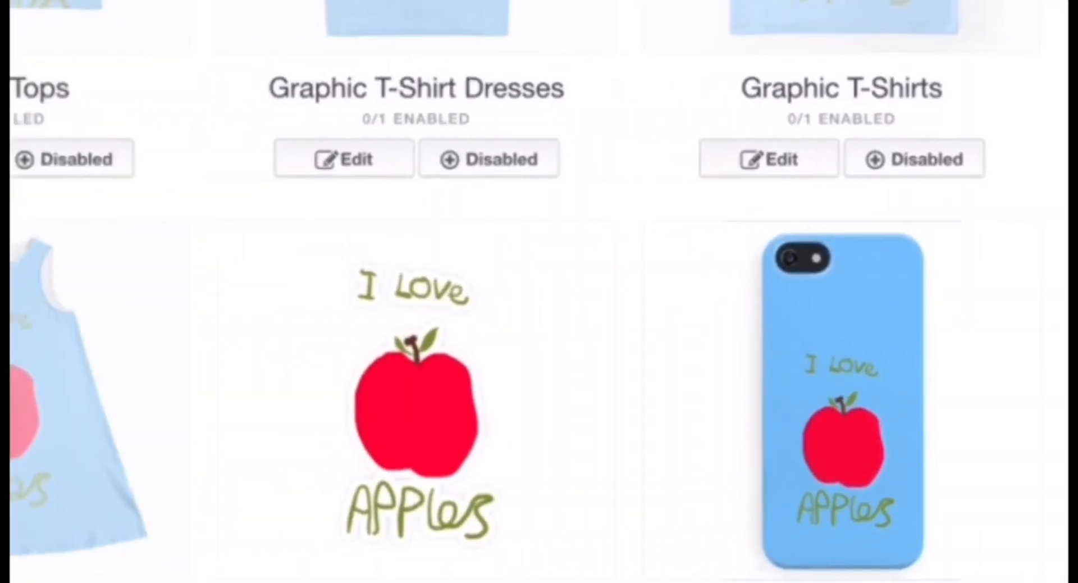
# Step: Enable the Desk Mats product
pyautogui.scroll(-10, 539, 292)
pyautogui.scroll(-6, 539, 291)
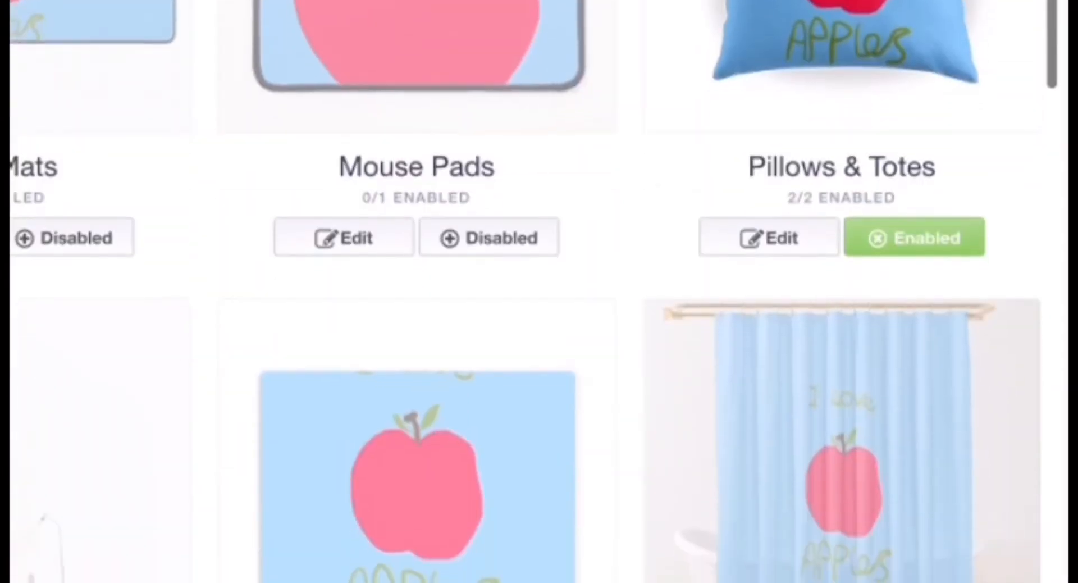
pyautogui.hscroll(-4, 539, 291)
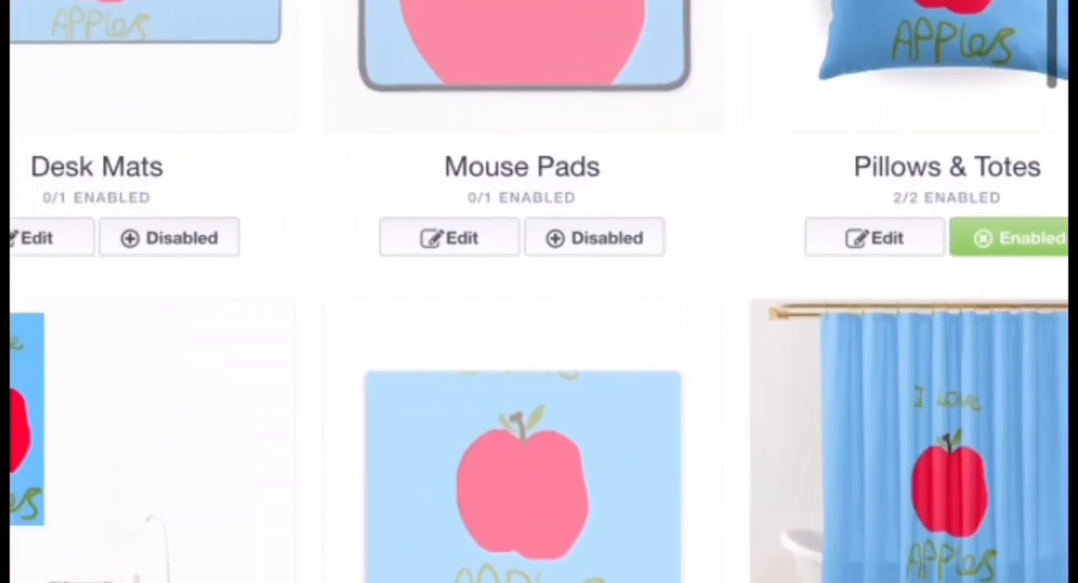
pyautogui.doubleClick(237, 184)
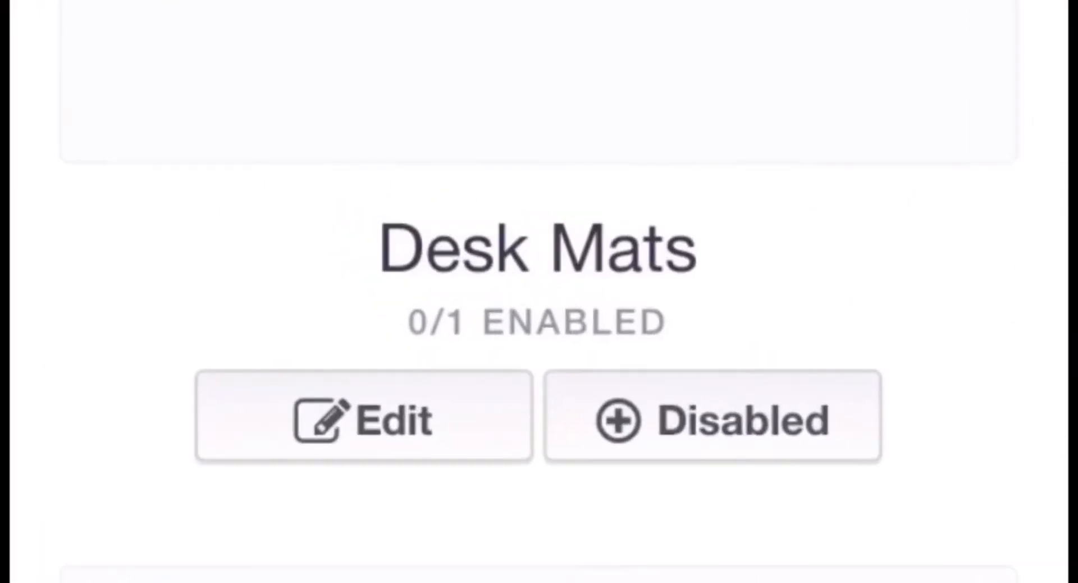
pyautogui.click(711, 416)
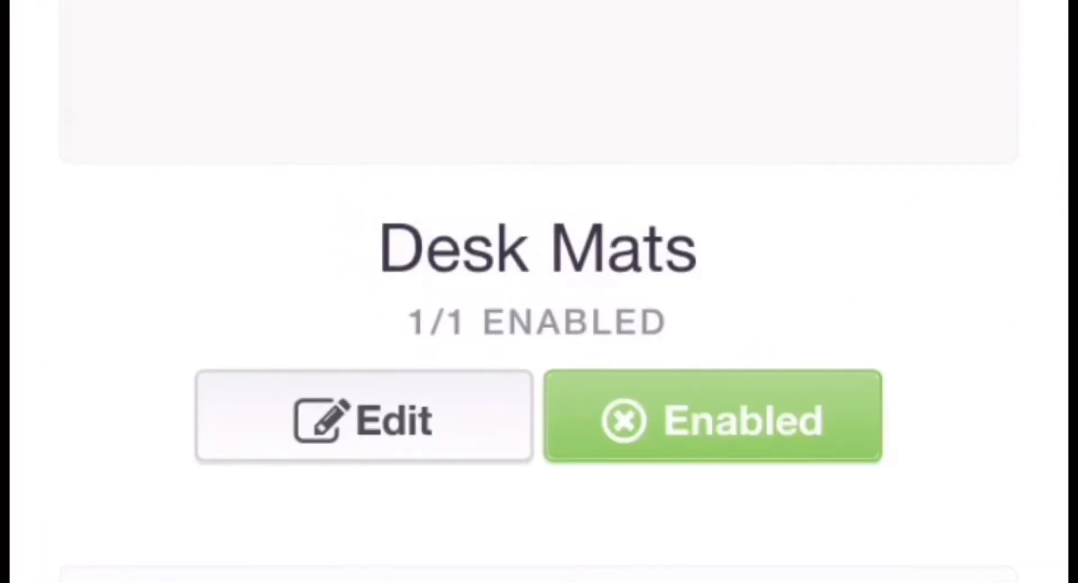
pyautogui.doubleClick(539, 291)
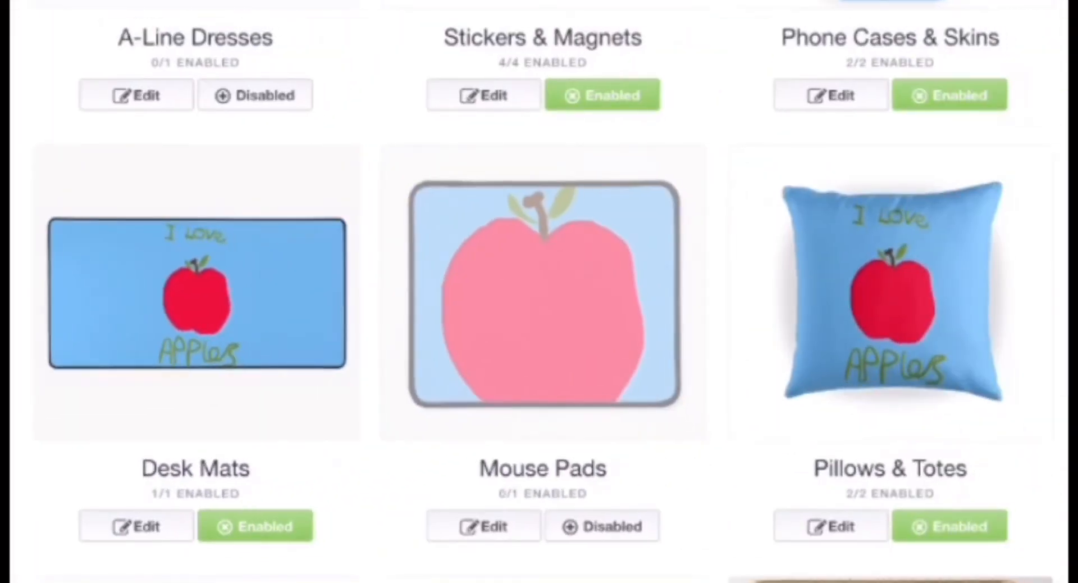
# Step: Choose a repeating pattern for the design on the Dog Mats
pyautogui.scroll(-10, 539, 292)
pyautogui.scroll(-8, 539, 291)
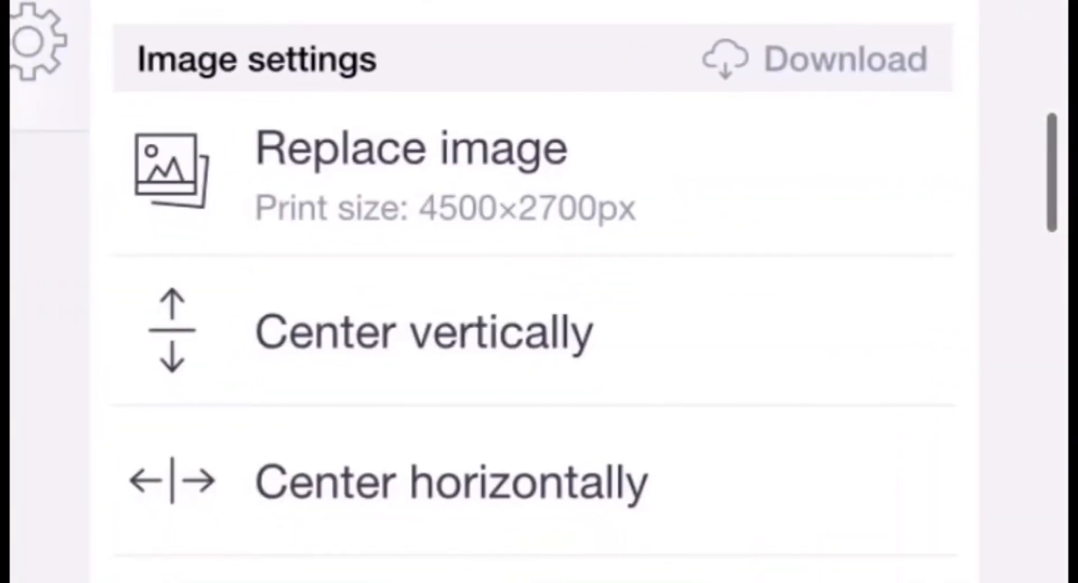
pyautogui.scroll(-5, 533, 292)
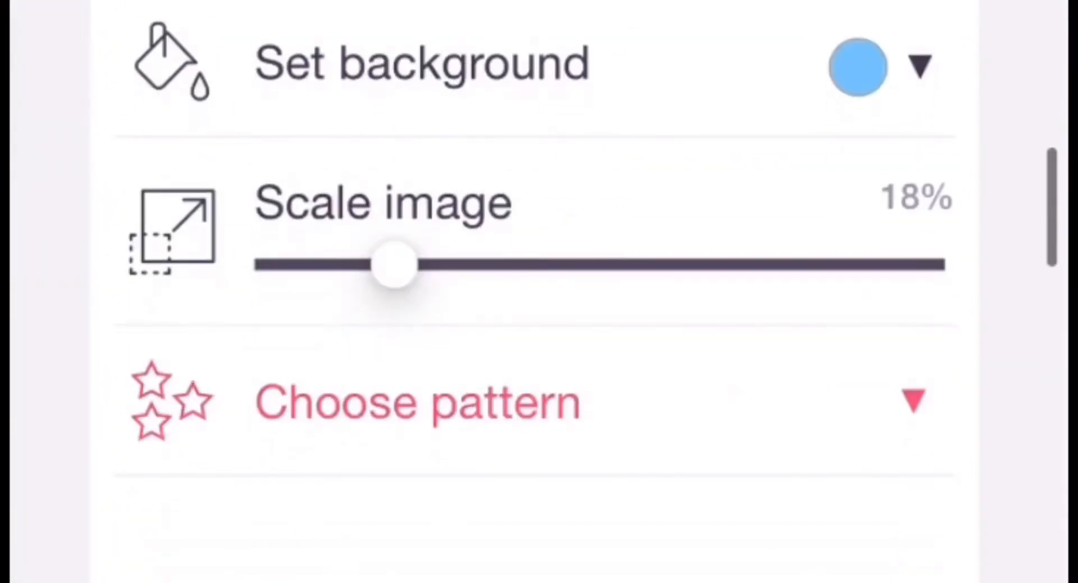
pyautogui.click(417, 403)
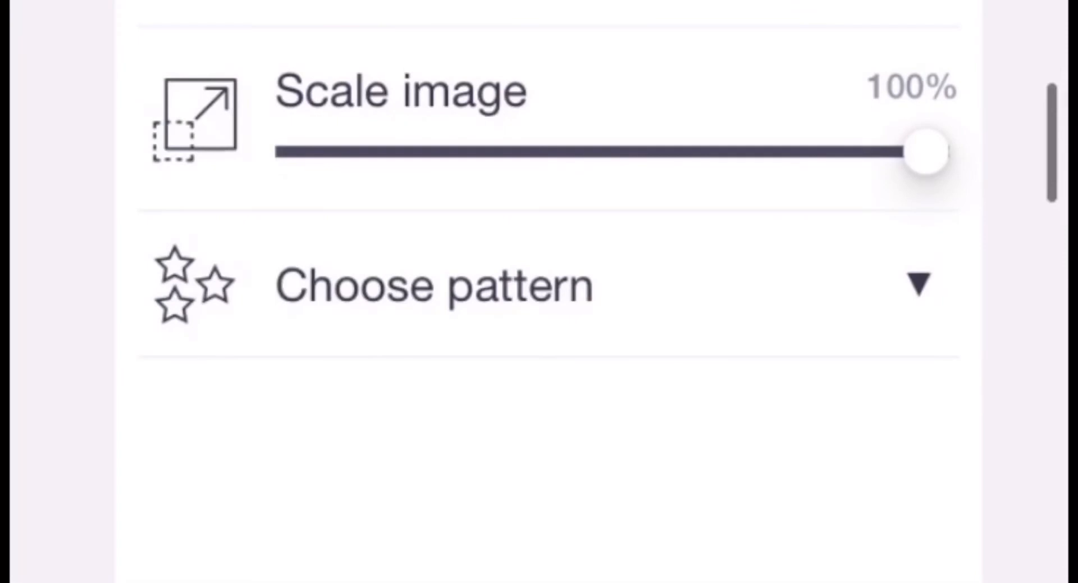
# Step: Scale the Pet Bandanas image to 19% and apply a repeating pattern to it
pyautogui.moveTo(926, 151); pyautogui.dragTo(418, 152)
pyautogui.click(432, 285)
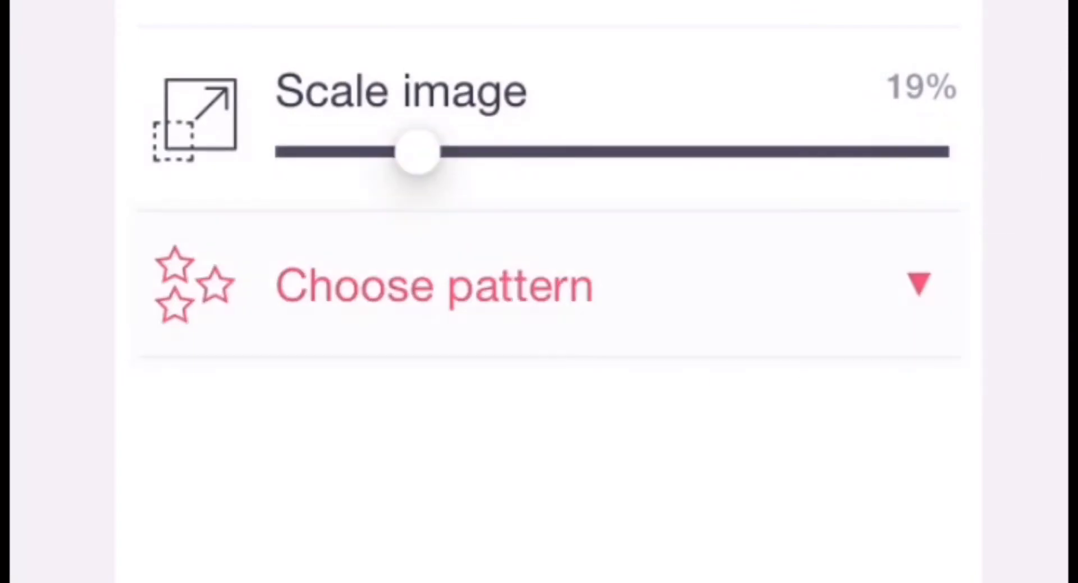
pyautogui.click(746, 493)
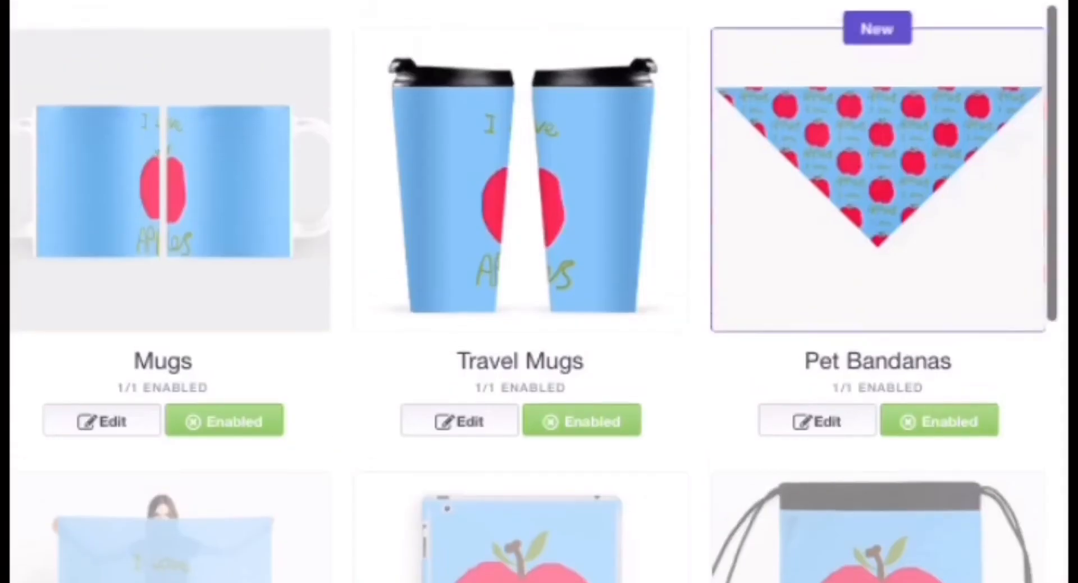
# Step: Rescale the image on the Drawstring Bags so the full "I Love Apples" design fits
pyautogui.scroll(5, 539, 291)
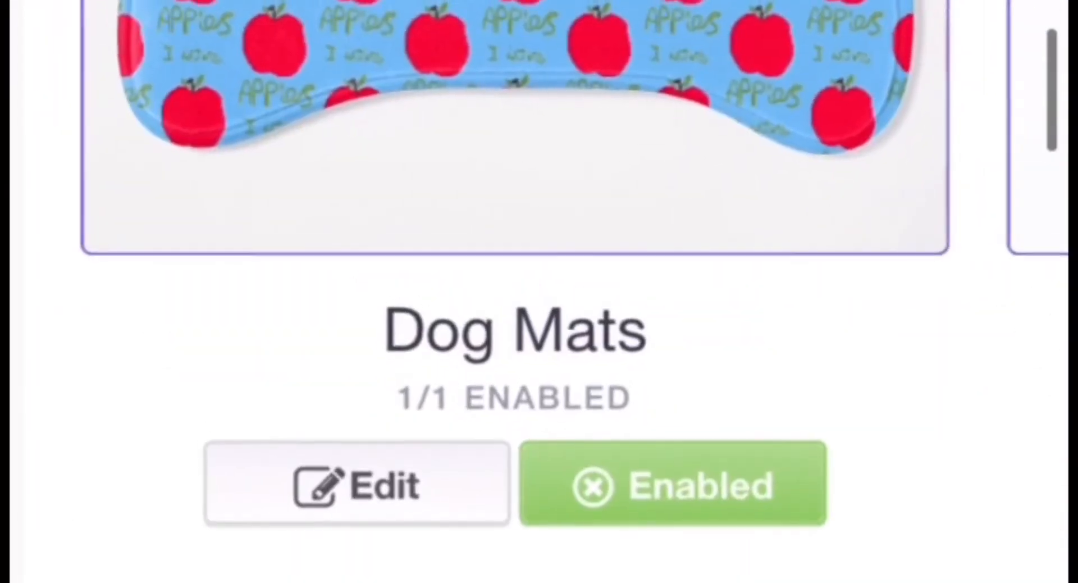
pyautogui.scroll(-3, 539, 291)
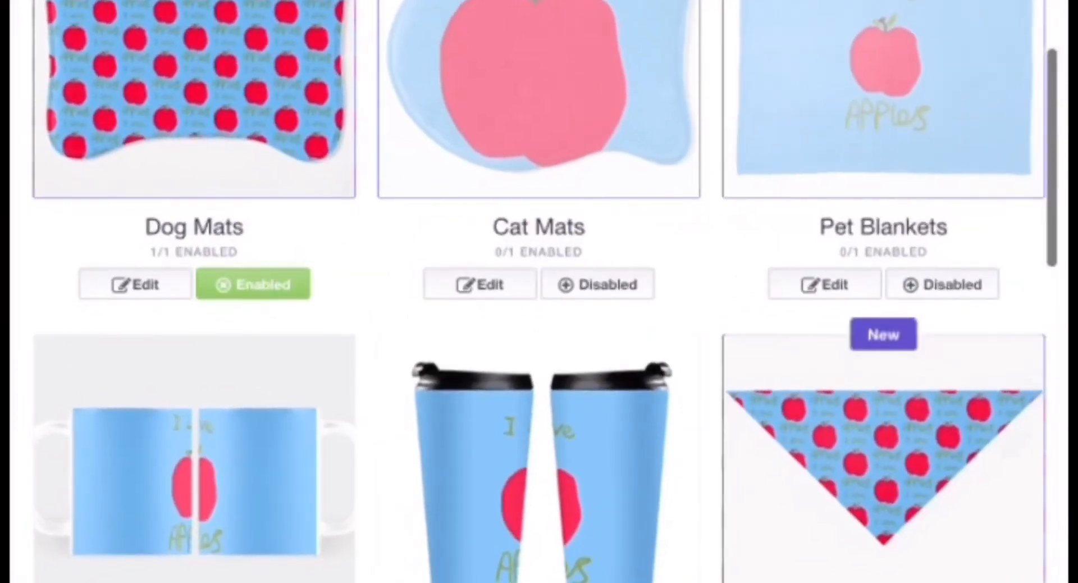
pyautogui.scroll(-5, 539, 291)
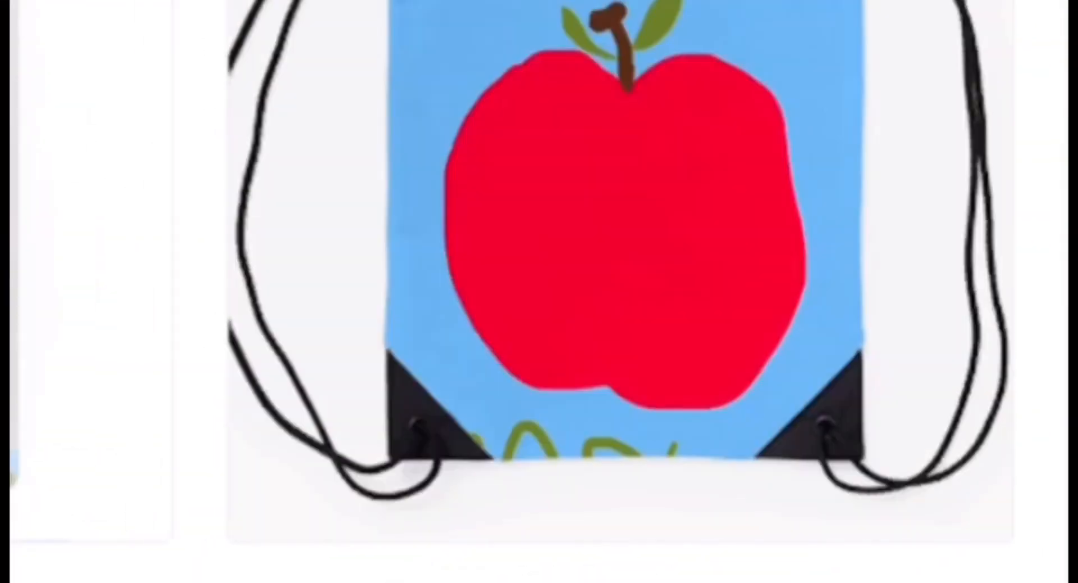
pyautogui.scroll(-5, 618, 291)
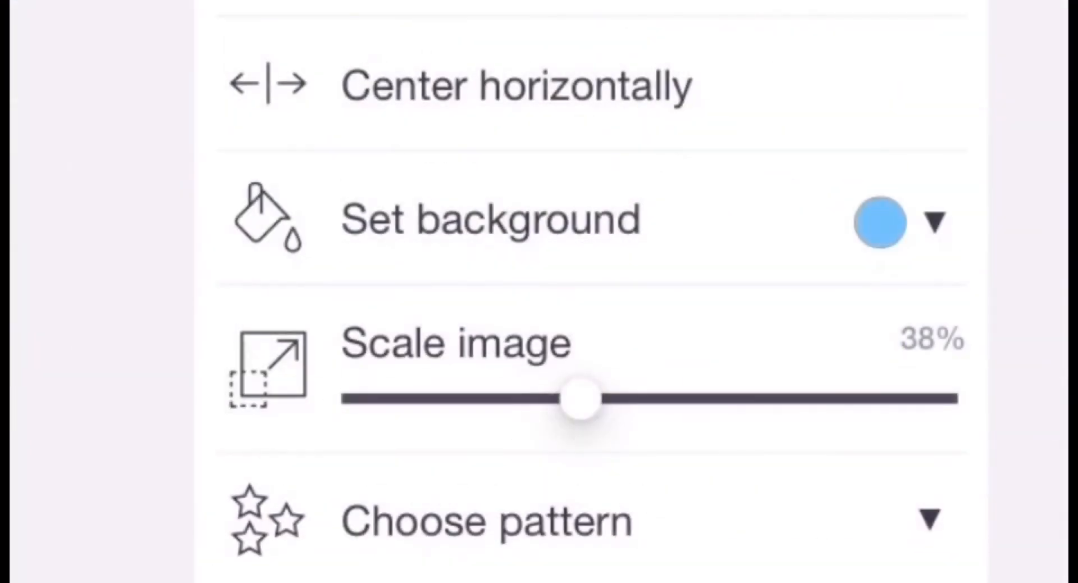
pyautogui.moveTo(581, 399); pyautogui.dragTo(674, 399)
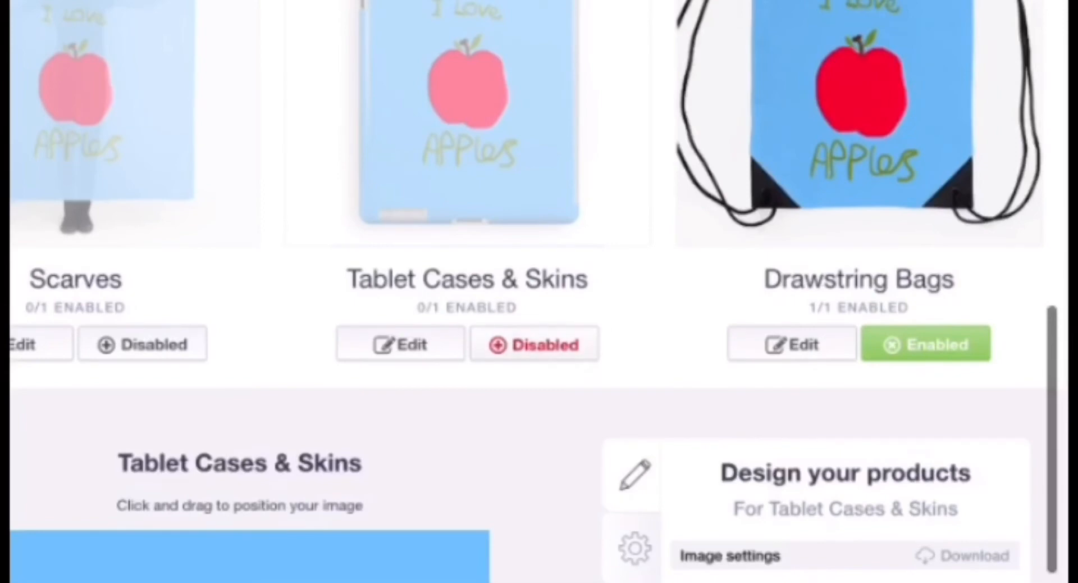
# Step: Enable the Tablet Cases & Skins, Hardcover Journals and Spiral Notebooks products
pyautogui.click(534, 344)
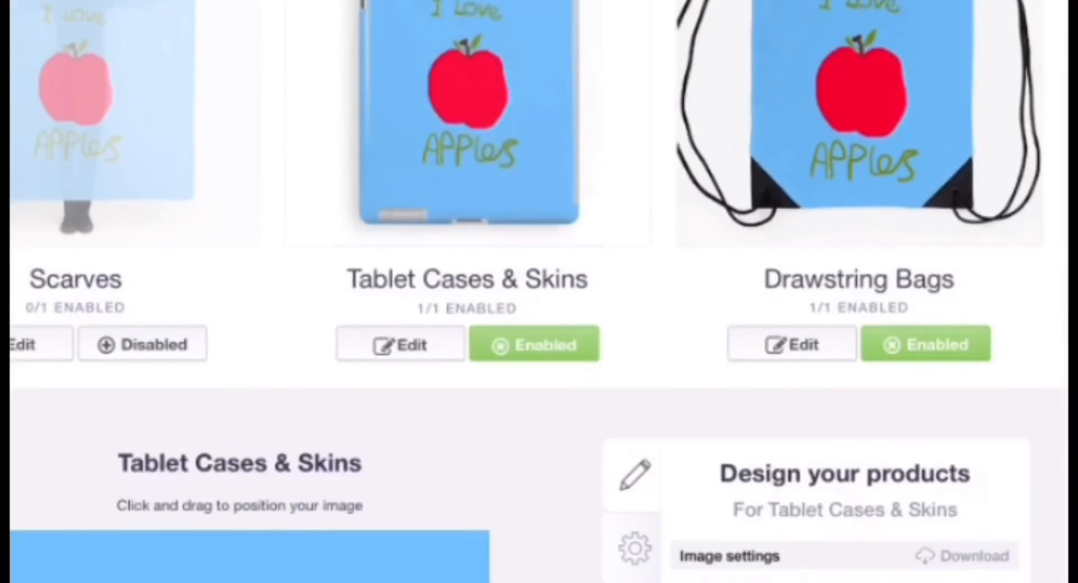
pyautogui.scroll(-5, 539, 291)
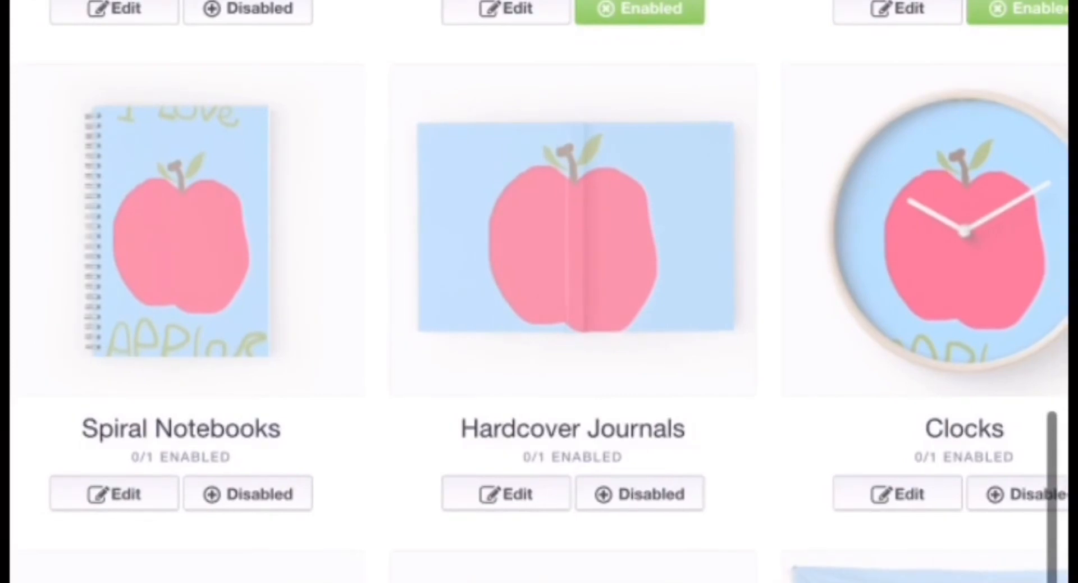
pyautogui.click(639, 493)
pyautogui.click(247, 493)
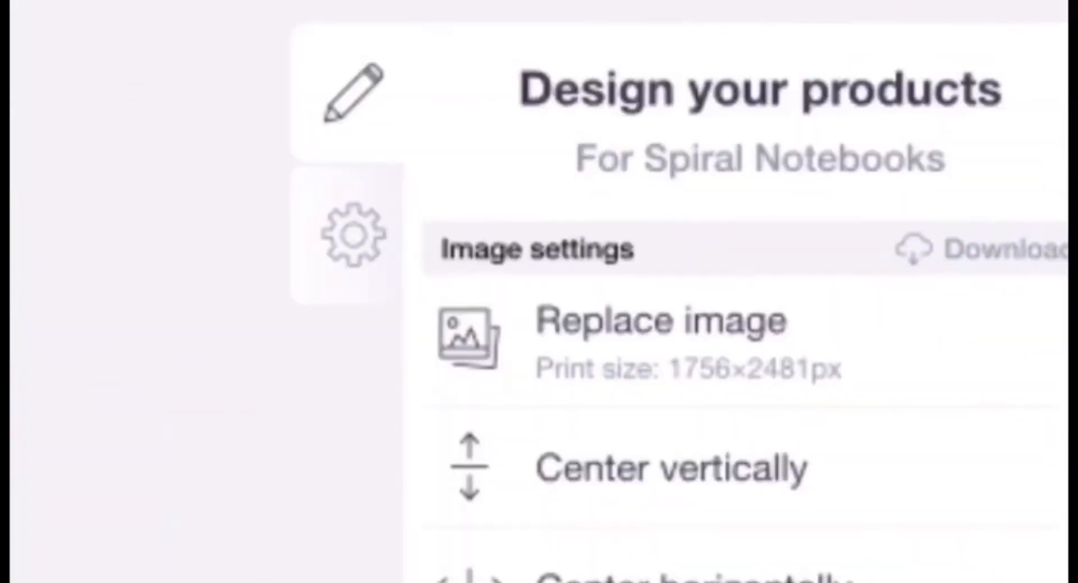
# Step: Center the Spiral Notebooks image horizontally and scale it to 49%
pyautogui.click(493, 144)
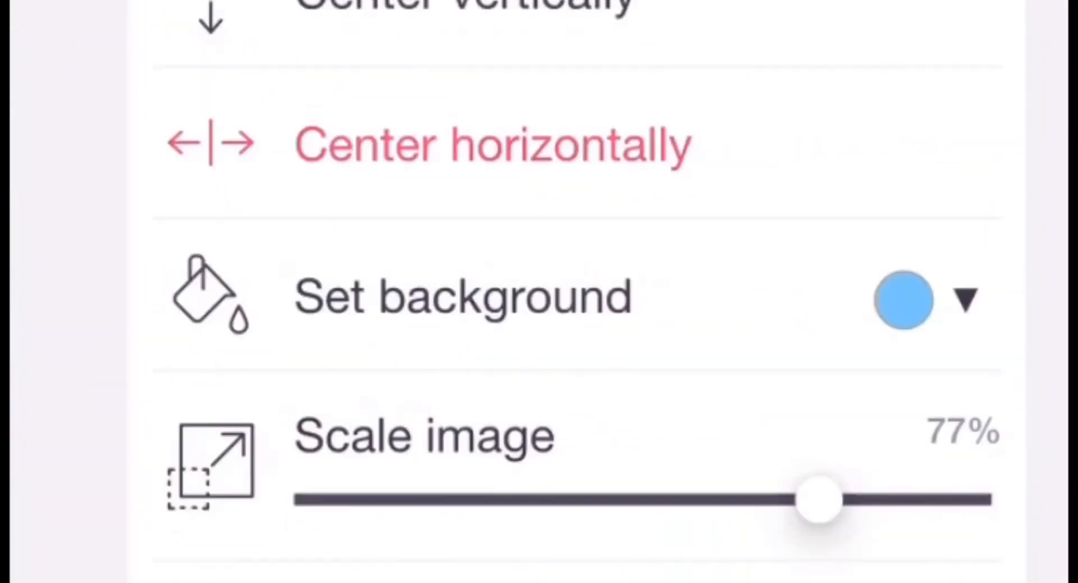
pyautogui.moveTo(821, 498); pyautogui.dragTo(635, 499)
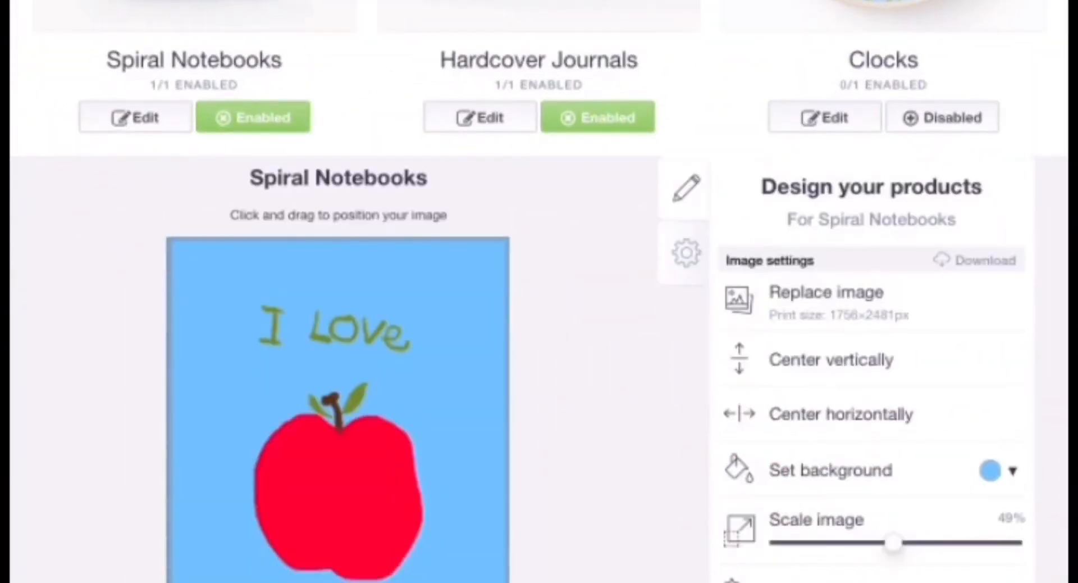
# Step: Scale the Hardcover Journals image to 42% and open its pattern choices
pyautogui.click(480, 118)
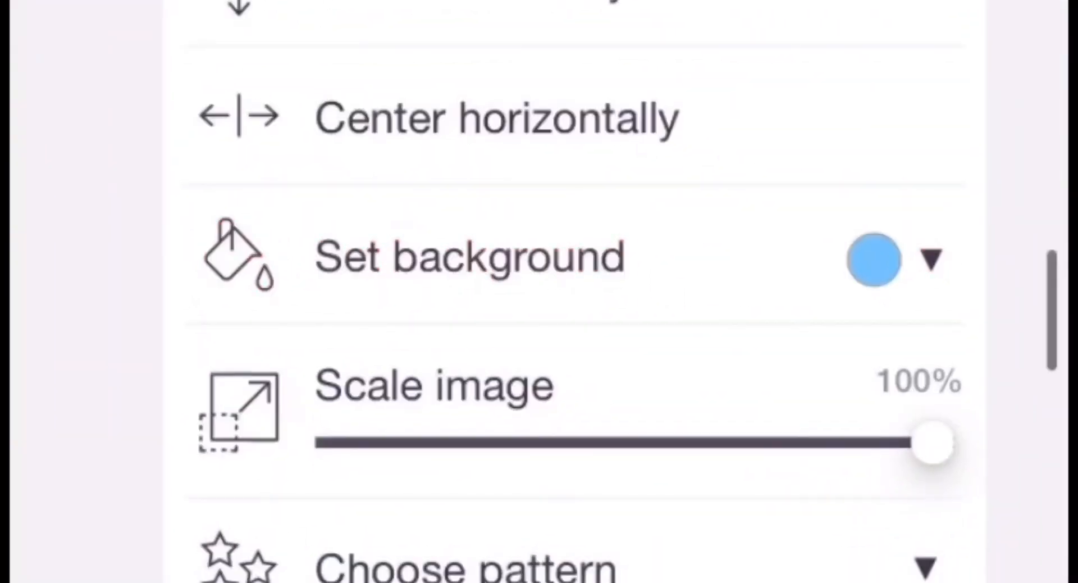
pyautogui.moveTo(1014, 581); pyautogui.dragTo(876, 581)
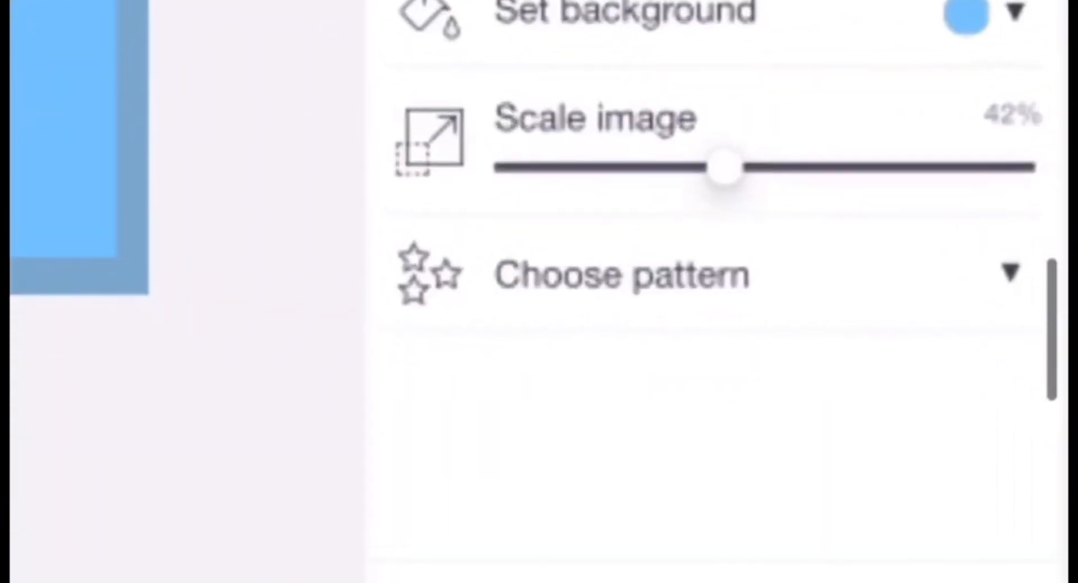
pyautogui.click(622, 276)
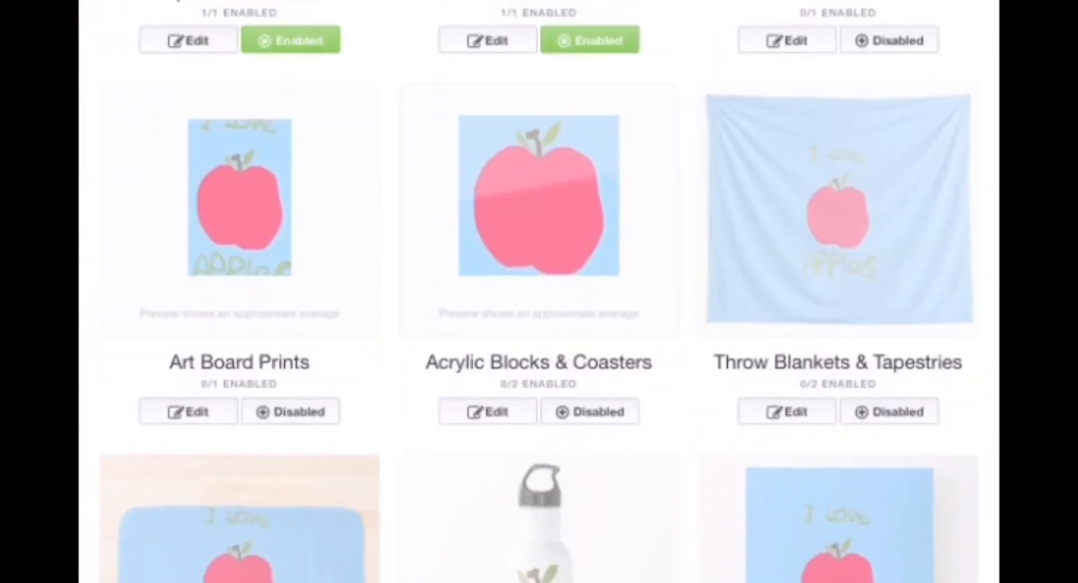
# Step: Enable the Pin Buttons and rescale their image so the full "I Love Apples" design fits
pyautogui.scroll(-7, 544, 292)
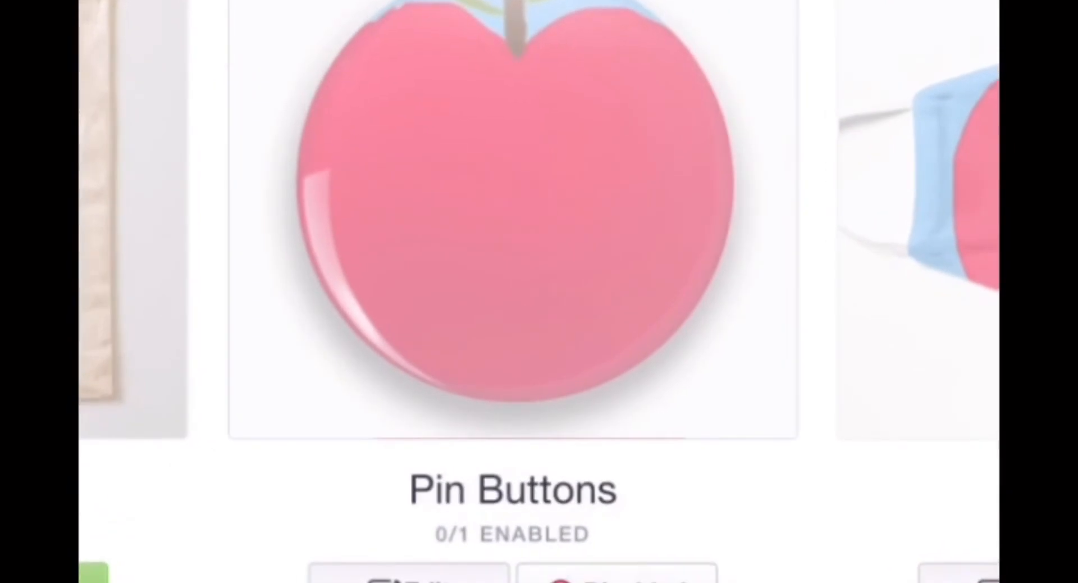
pyautogui.click(617, 577)
pyautogui.click(408, 577)
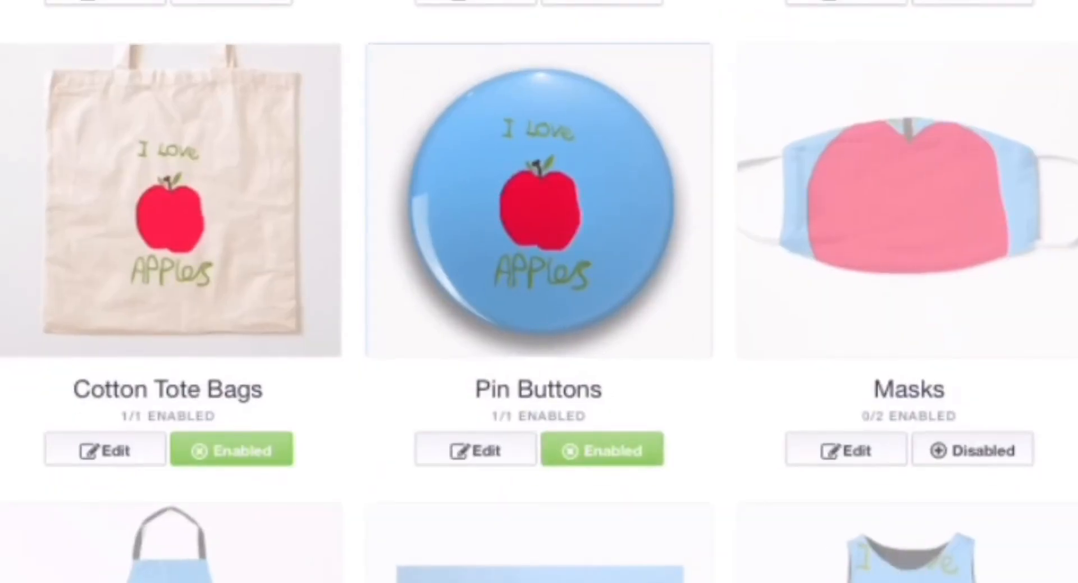
# Step: Look over the remaining products, continuing down to the collections, visibility and mature content settings
pyautogui.scroll(-5, 539, 291)
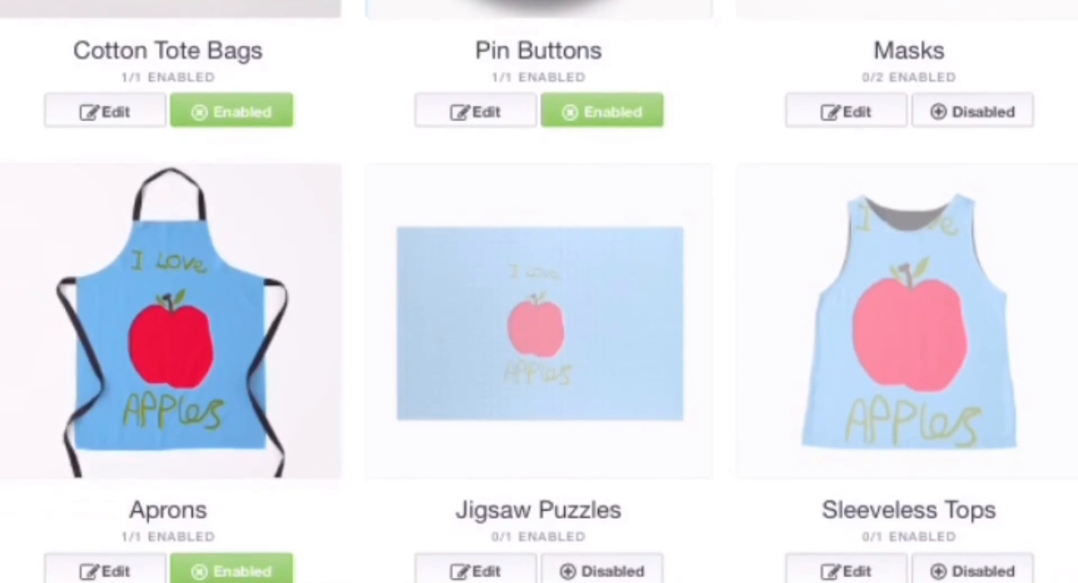
pyautogui.scroll(-15, 539, 291)
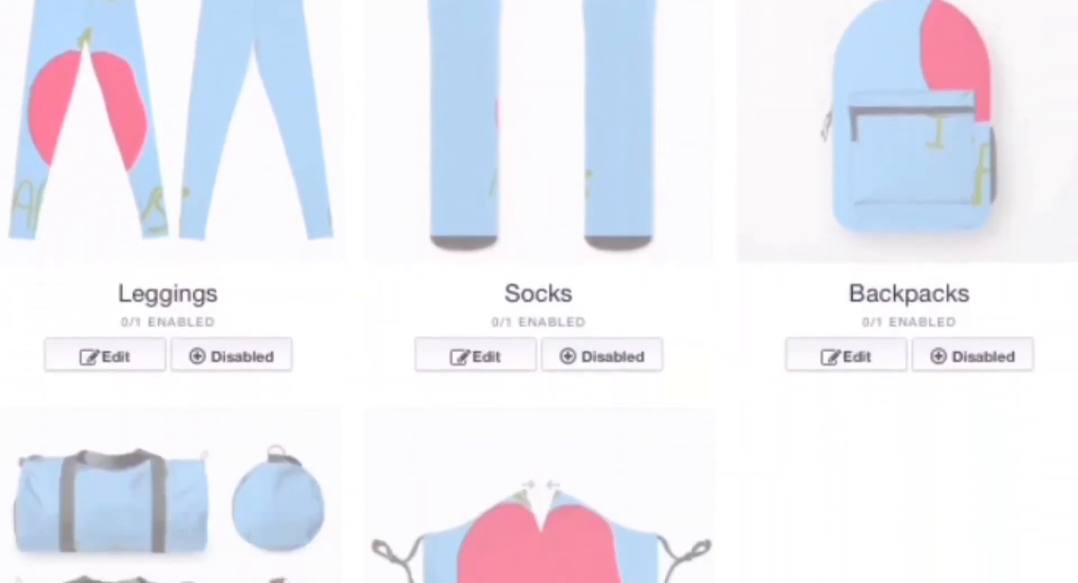
pyautogui.scroll(-6, 539, 292)
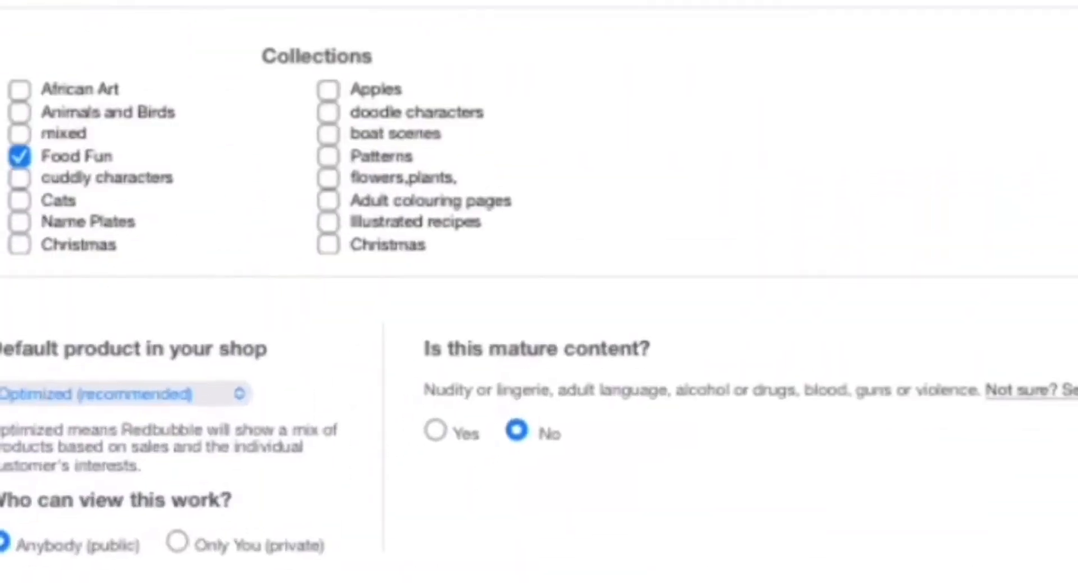